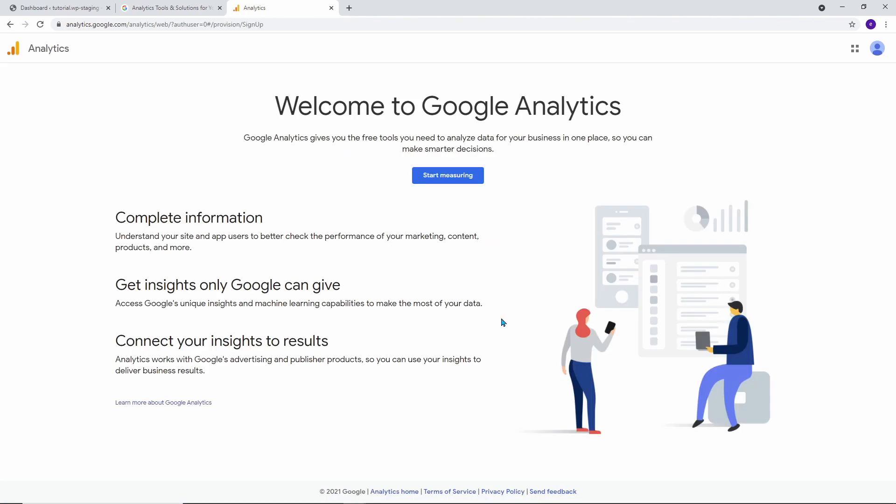
# Set up an Analytics account named WP STAGING with Google products & services data sharing enabled, and continue to the property setup
pyautogui.click(480, 177)
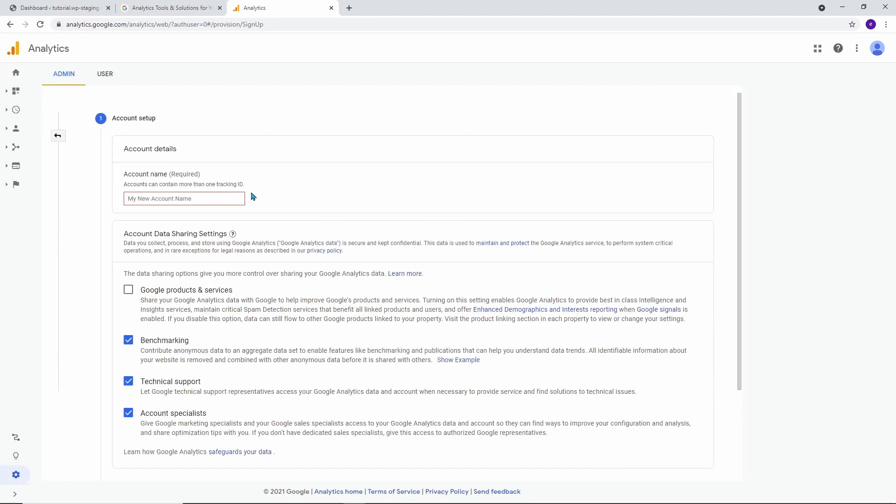
pyautogui.click(235, 195)
pyautogui.write('WP STAGING')
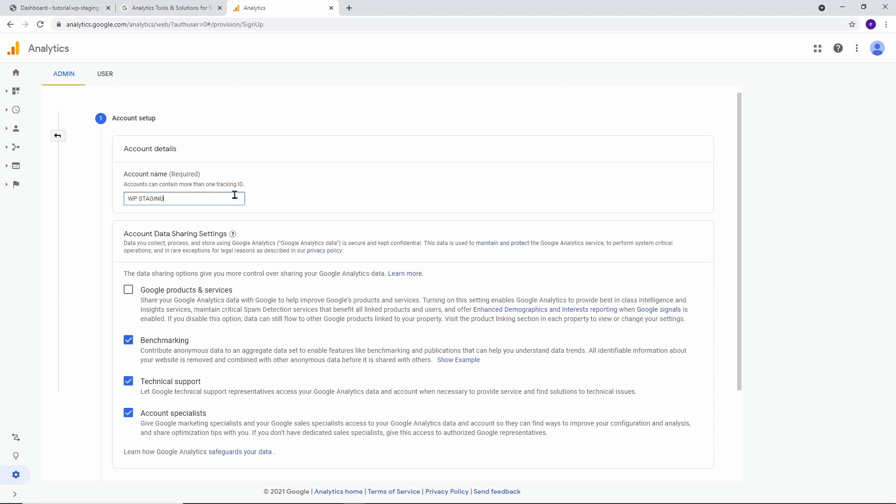
pyautogui.click(128, 291)
pyautogui.scroll(-1, 128, 295)
pyautogui.scroll(-3, 129, 295)
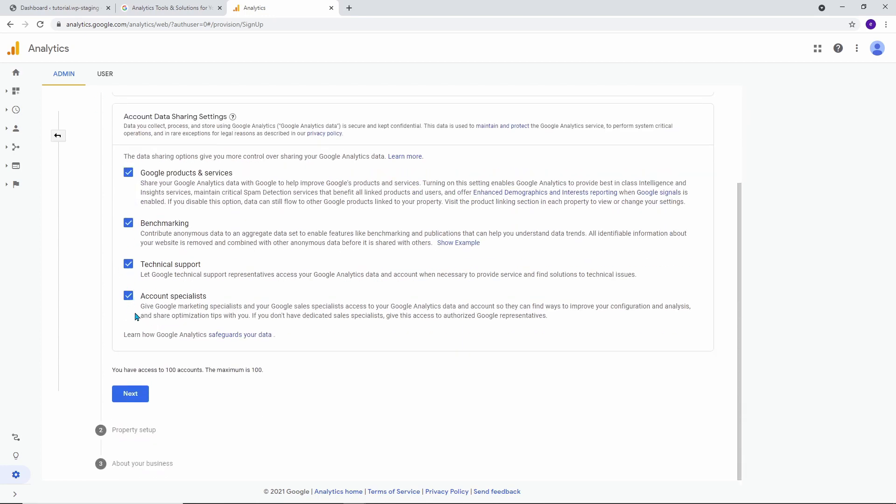
pyautogui.click(136, 396)
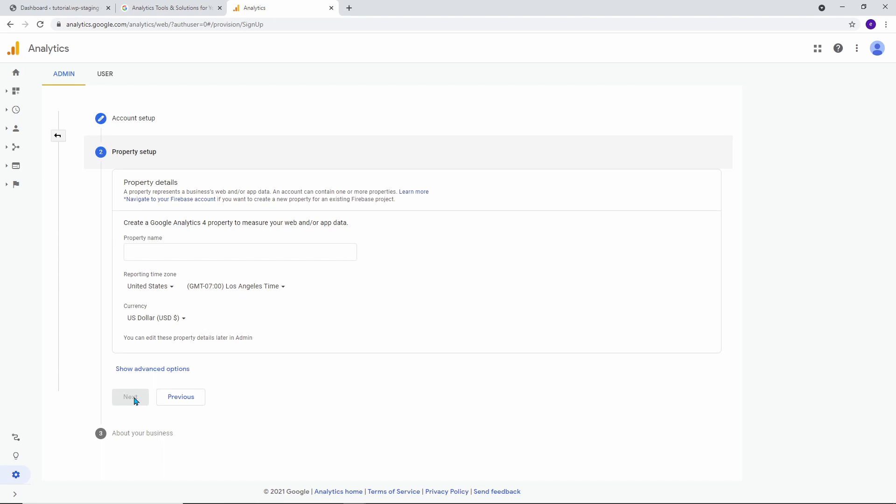
# Name the property Tutorial WP STAGING and set its reporting time zone to (GMT-04:00) New York Time
pyautogui.click(215, 254)
pyautogui.write('Tutorial WP STAGING')
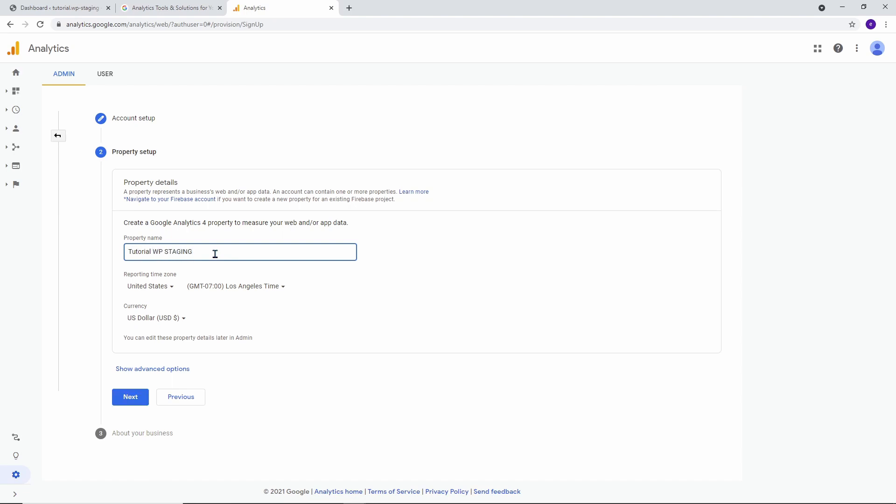
pyautogui.click(223, 286)
pyautogui.write('new')
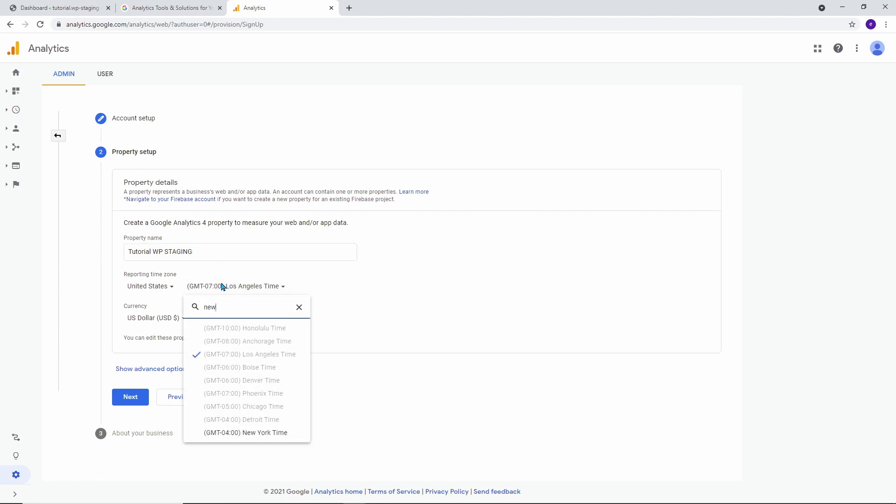
pyautogui.click(258, 429)
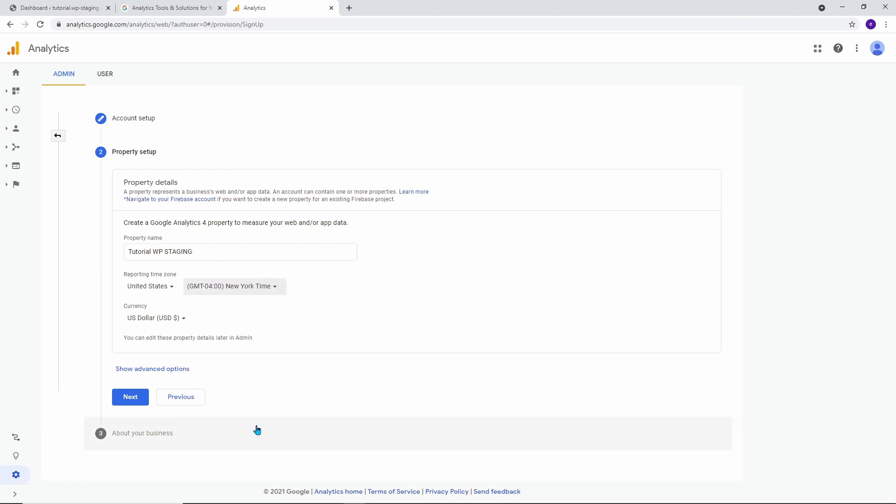
pyautogui.click(188, 370)
pyautogui.click(694, 398)
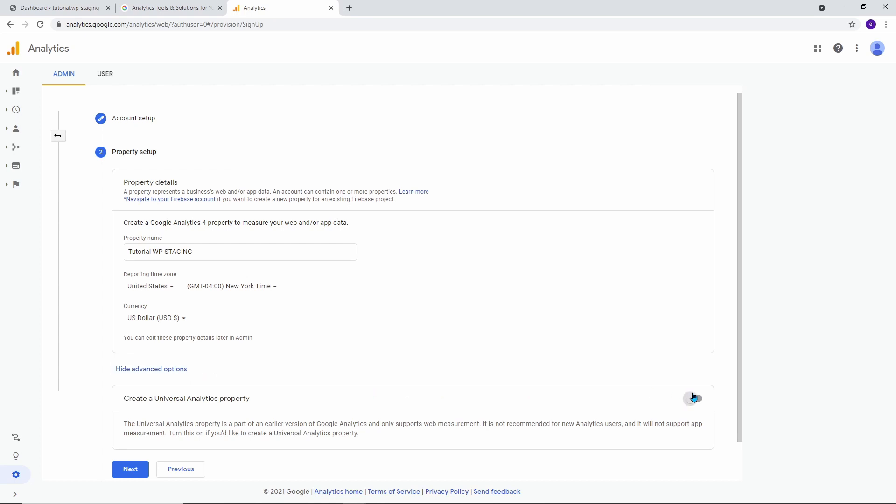
pyautogui.scroll(-3, 694, 398)
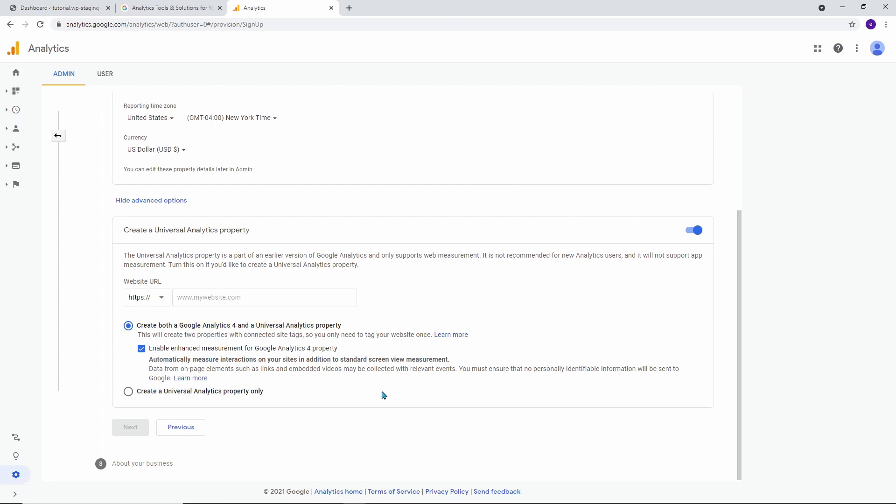
pyautogui.click(129, 393)
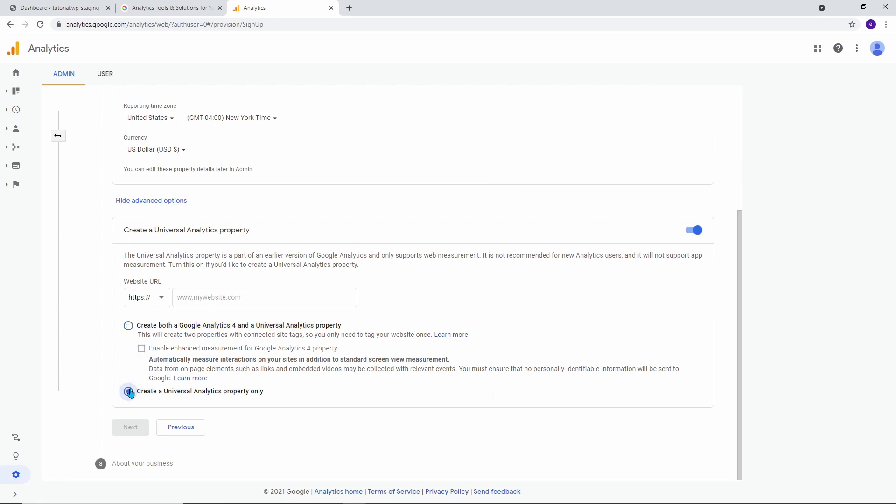
pyautogui.click(301, 302)
pyautogui.write('tutorial.wp-staging.com')
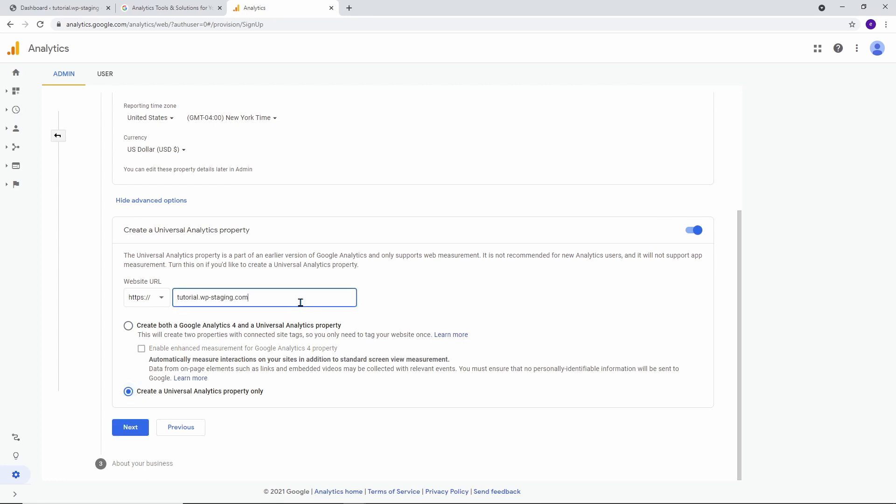
pyautogui.click(168, 303)
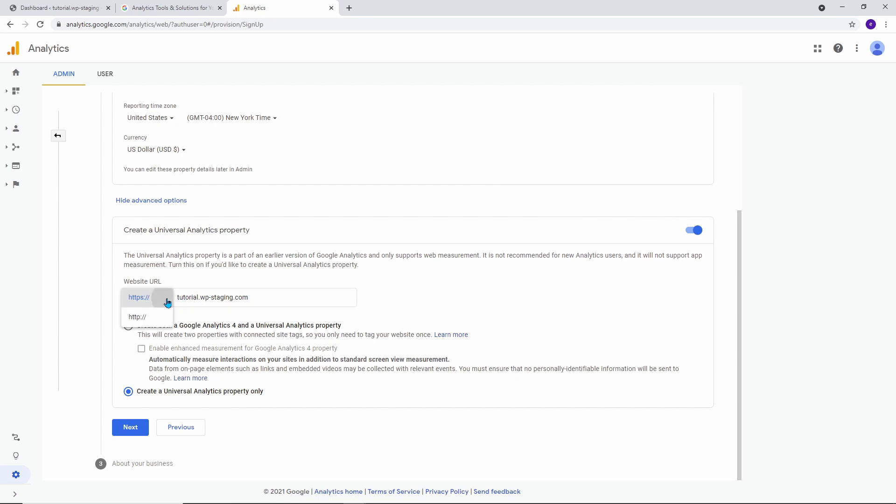
pyautogui.click(167, 300)
pyautogui.click(147, 433)
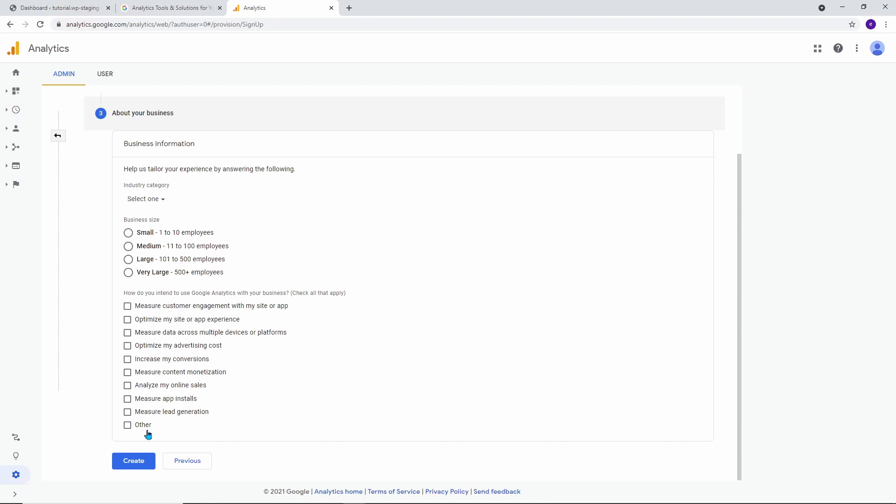
# Submit the business information with industry Computers & Electronics, size Small, and every intended use except Other
pyautogui.click(146, 199)
pyautogui.click(186, 321)
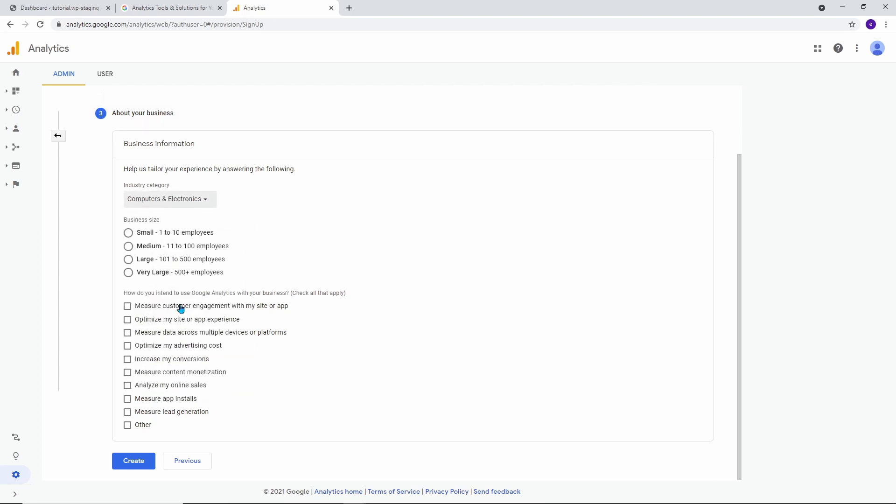
pyautogui.click(130, 238)
pyautogui.click(128, 307)
pyautogui.click(128, 320)
pyautogui.click(128, 333)
pyautogui.click(128, 346)
pyautogui.click(128, 359)
pyautogui.click(128, 373)
pyautogui.click(128, 385)
pyautogui.click(128, 399)
pyautogui.click(128, 412)
pyautogui.click(140, 462)
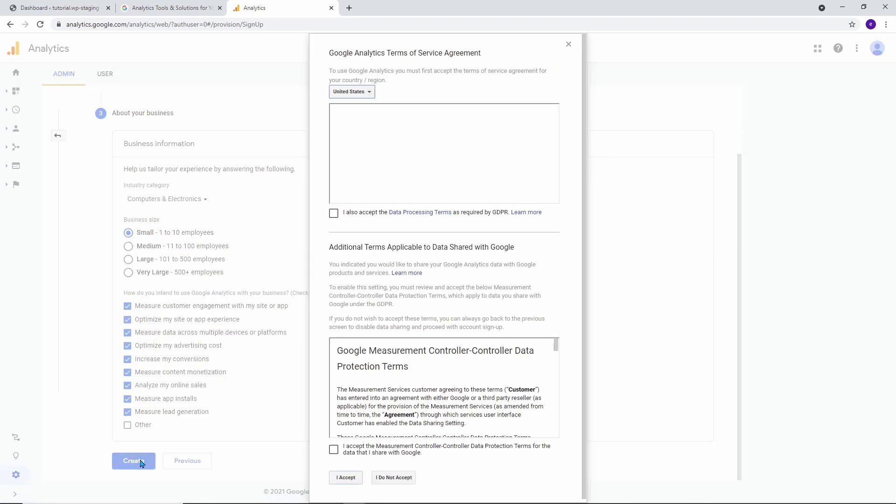
# Accept the United States terms of service, including the GDPR Data Processing Terms and the Measurement Controller-Controller Data Protection Terms
pyautogui.click(360, 96)
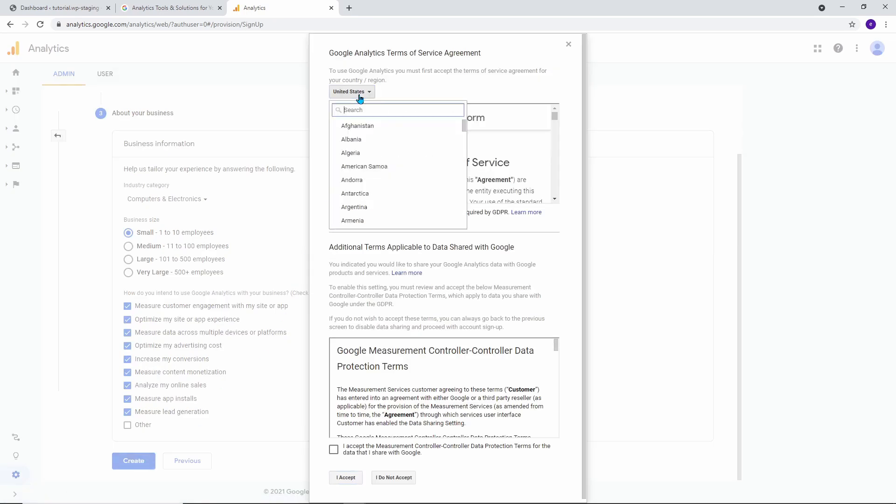
pyautogui.click(359, 97)
pyautogui.click(334, 214)
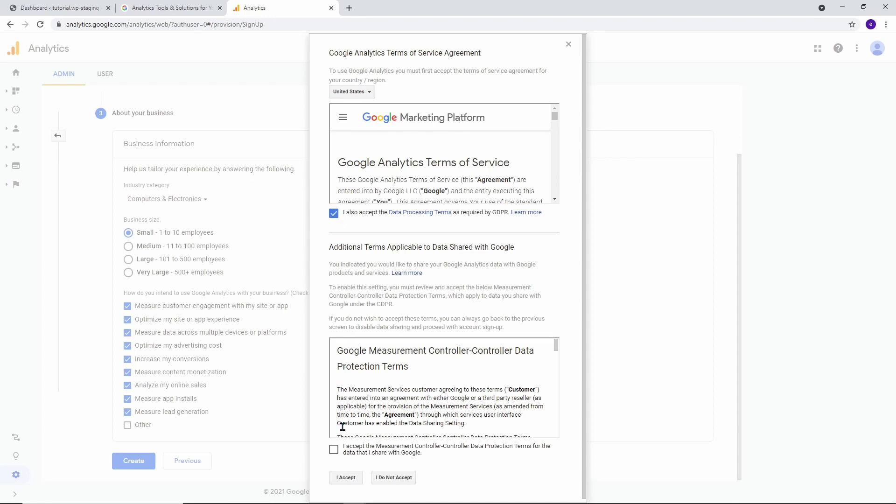
pyautogui.click(337, 452)
pyautogui.click(357, 479)
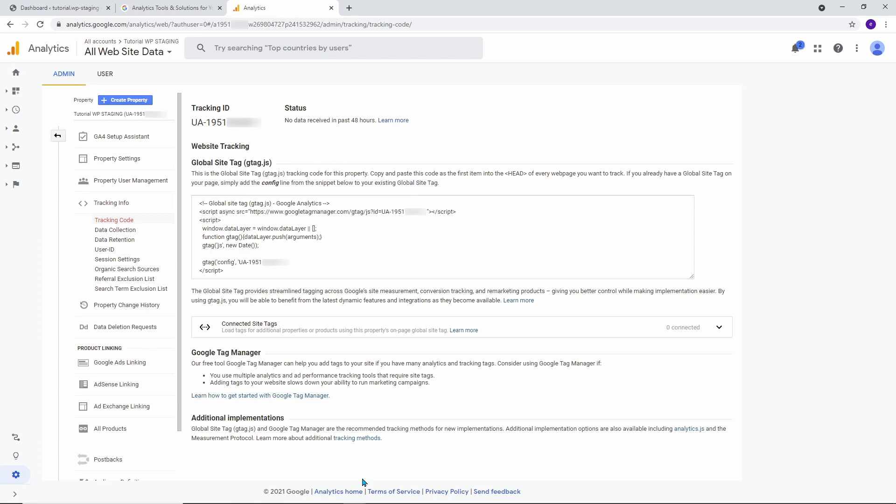
# Switch to the WordPress dashboard, find the plugin with the search monsterinsights, and install and activate Google Analytics Dashboard Plugin by MonsterInsights
pyautogui.hotkey('ctrl', 'Tab')
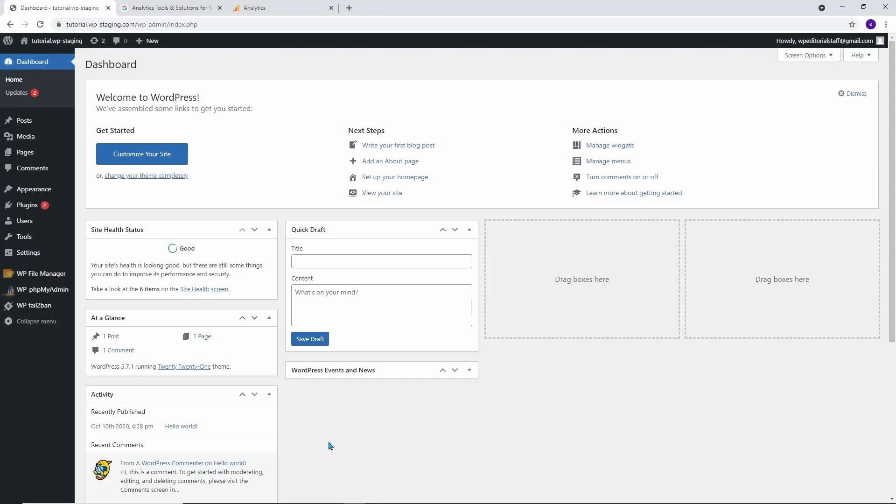
pyautogui.moveTo(61, 207)
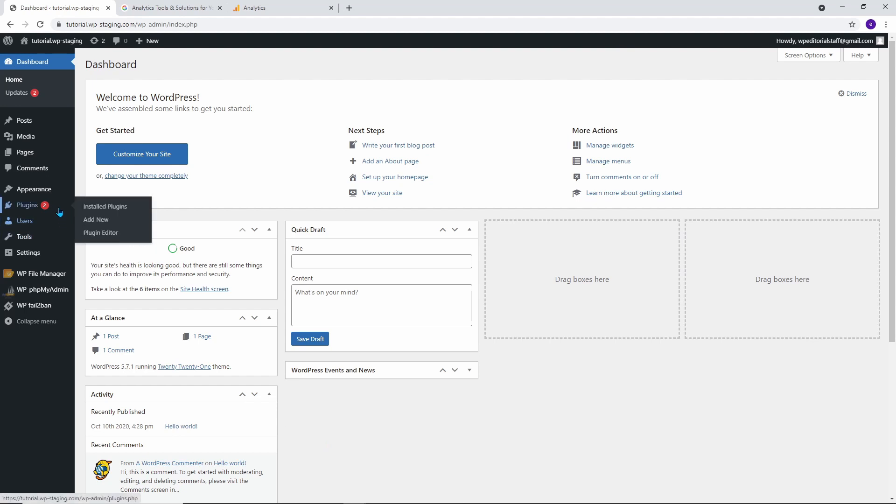
pyautogui.click(127, 225)
pyautogui.click(776, 93)
pyautogui.write('monsterinsights')
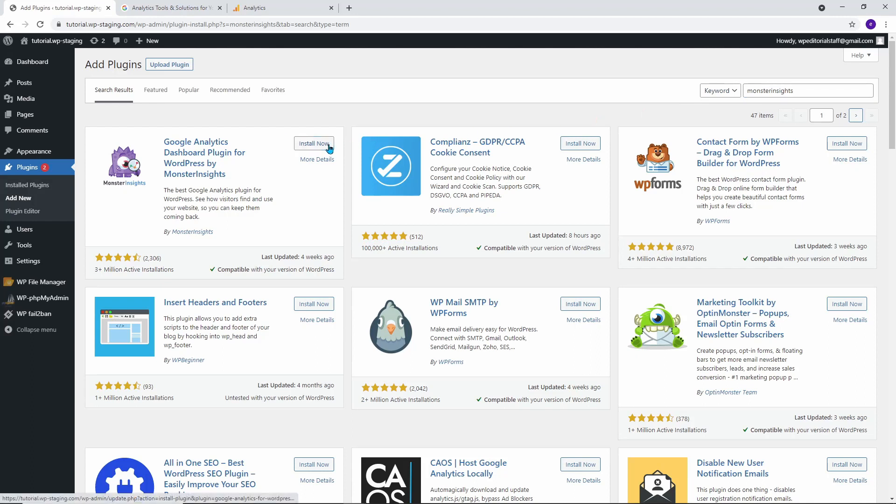
pyautogui.click(314, 144)
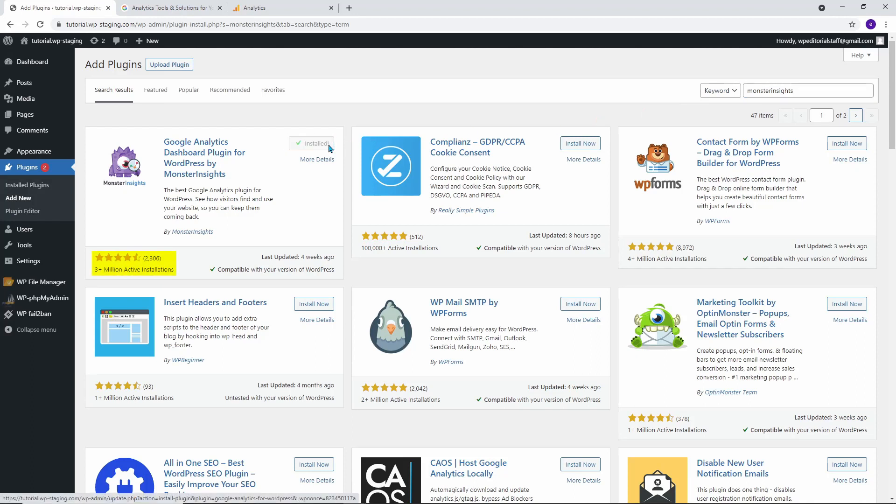
pyautogui.click(317, 144)
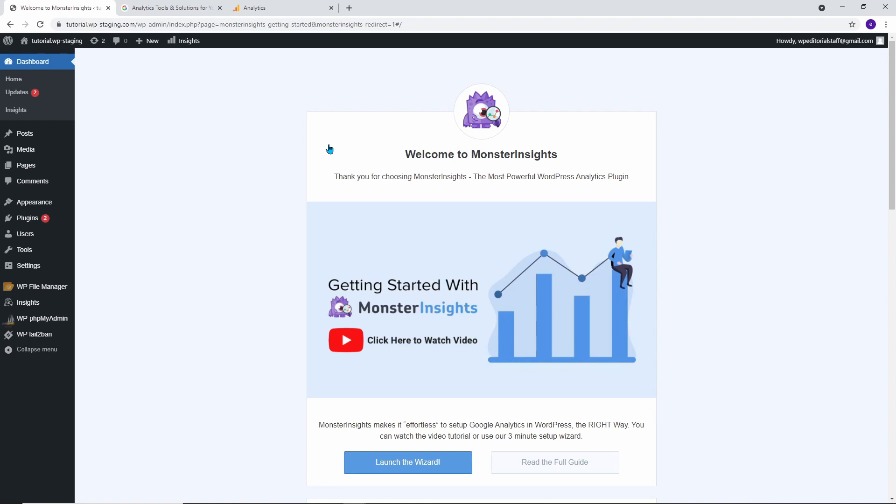
# Launch the MonsterInsights setup wizard for a Business Website and allow it access to the Google account
pyautogui.click(368, 458)
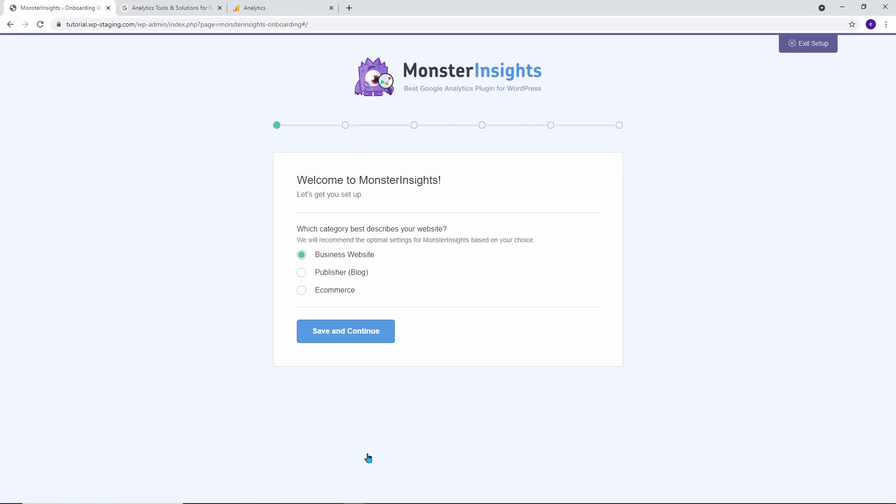
pyautogui.click(366, 342)
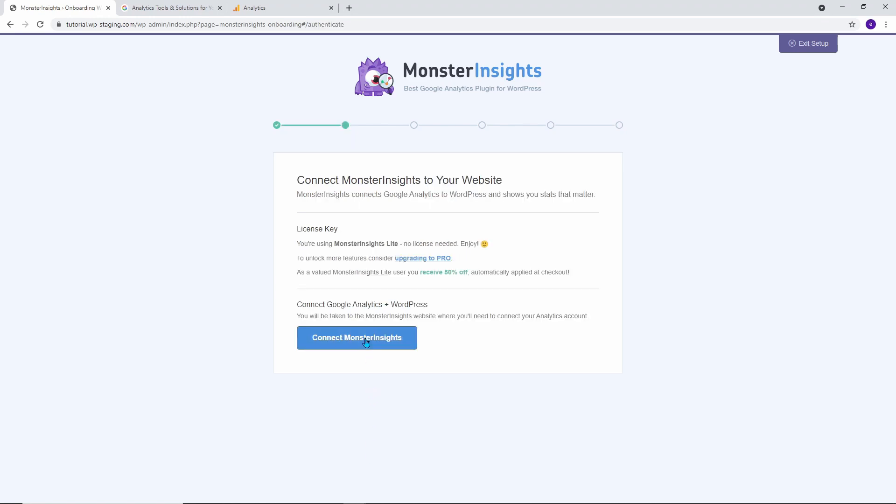
pyautogui.click(367, 342)
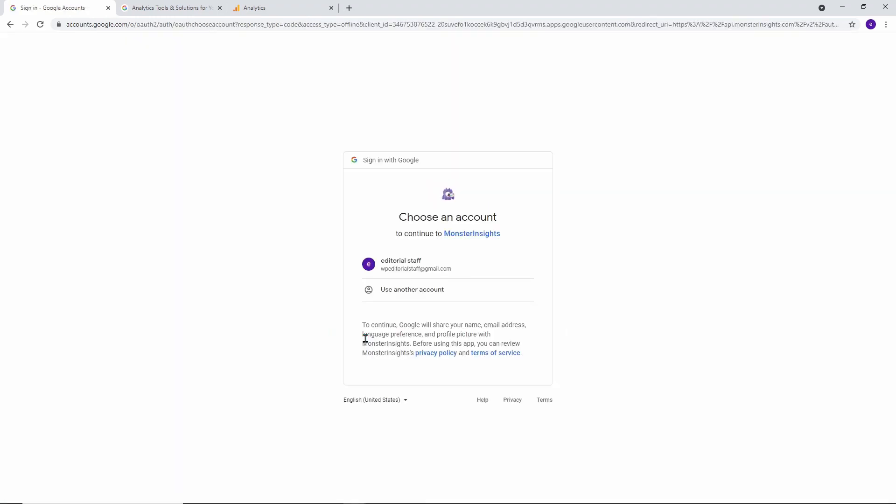
pyautogui.click(435, 265)
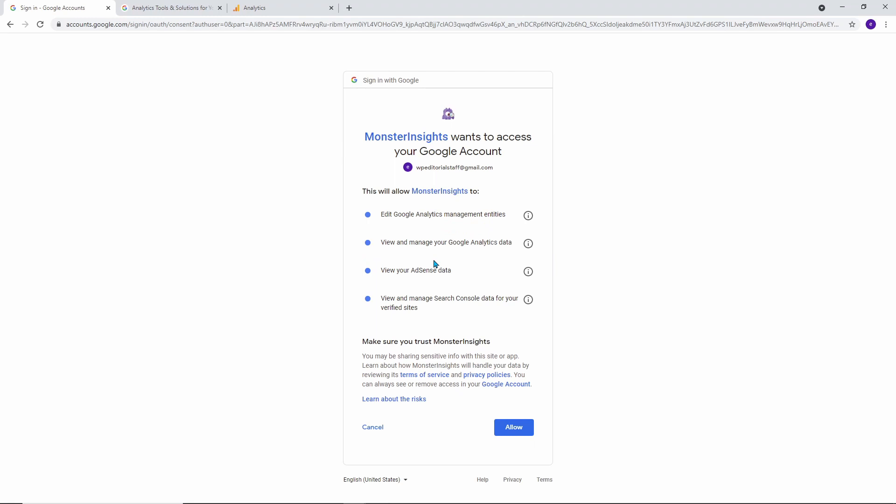
pyautogui.click(509, 429)
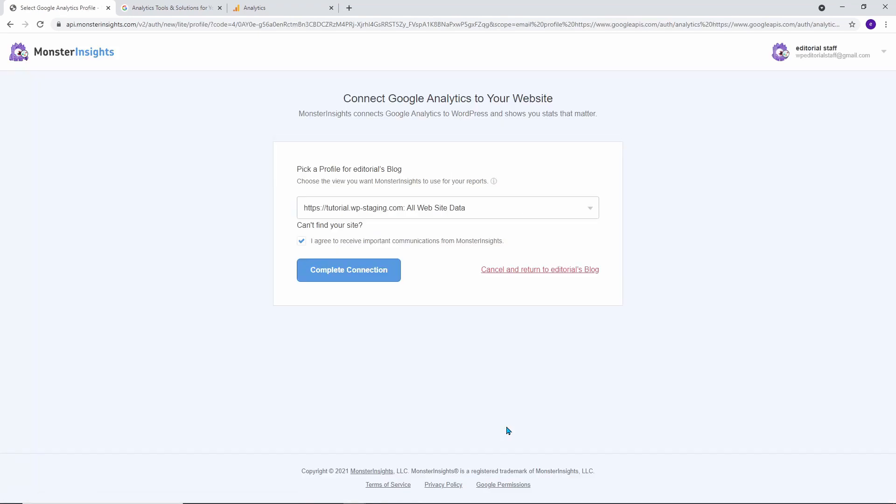
pyautogui.click(545, 206)
pyautogui.click(546, 207)
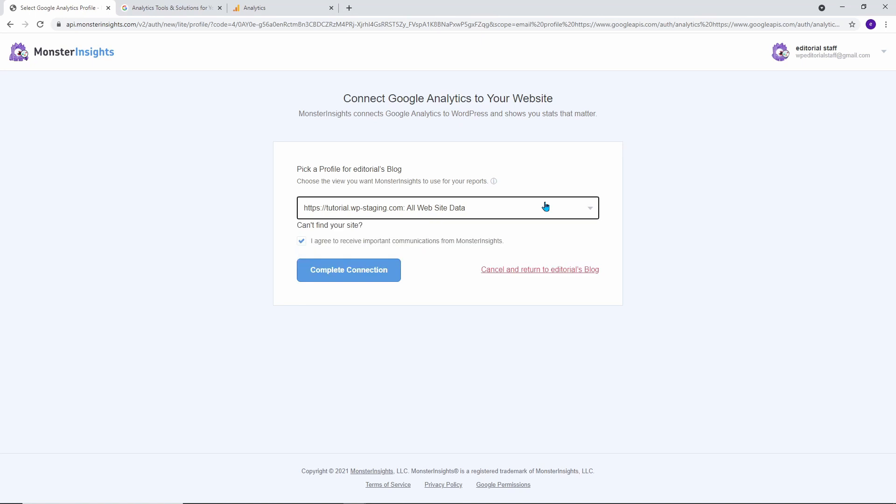
pyautogui.click(381, 265)
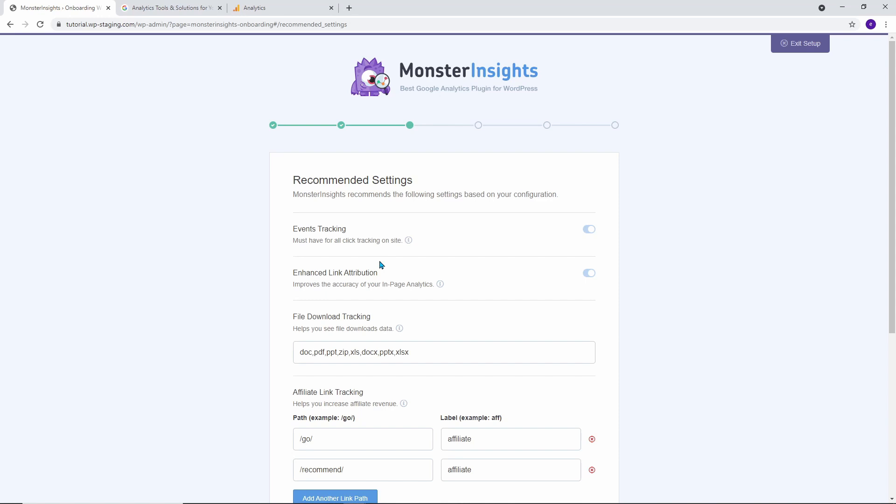
# Finish the MonsterInsights wizard with the recommended settings, without installing any addons or WPForms
pyautogui.scroll(-5, 247, 330)
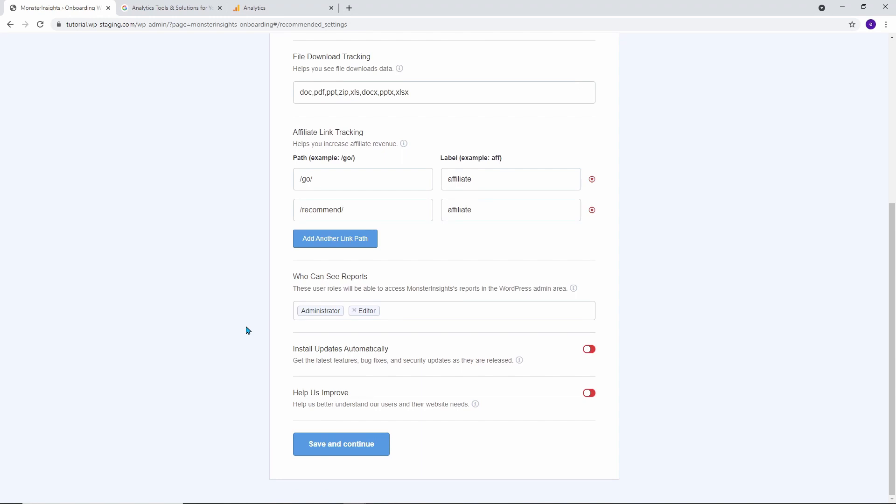
pyautogui.click(368, 443)
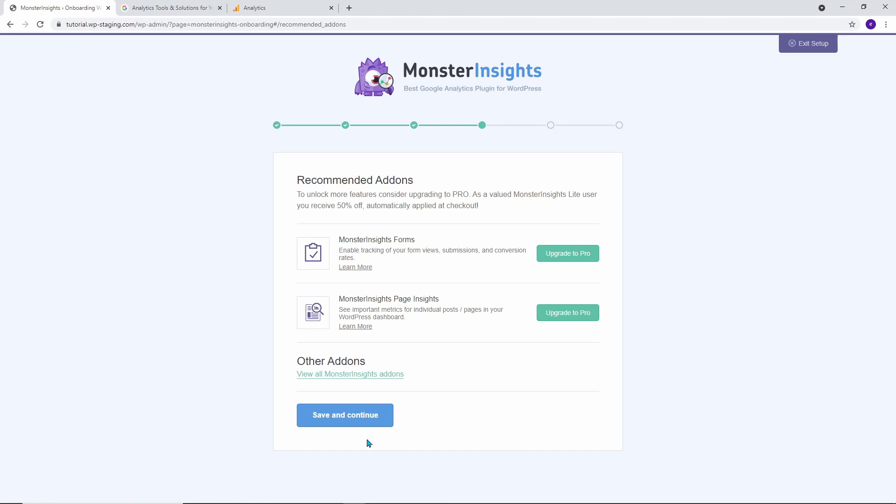
pyautogui.click(386, 419)
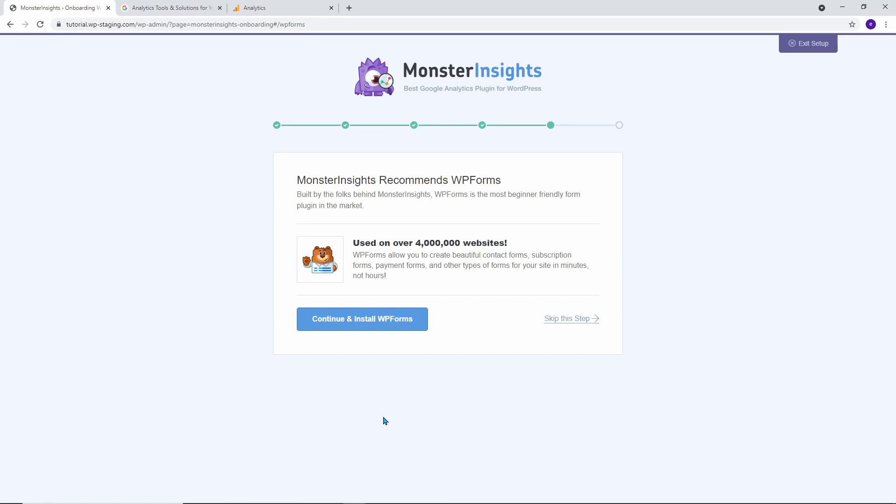
pyautogui.click(555, 326)
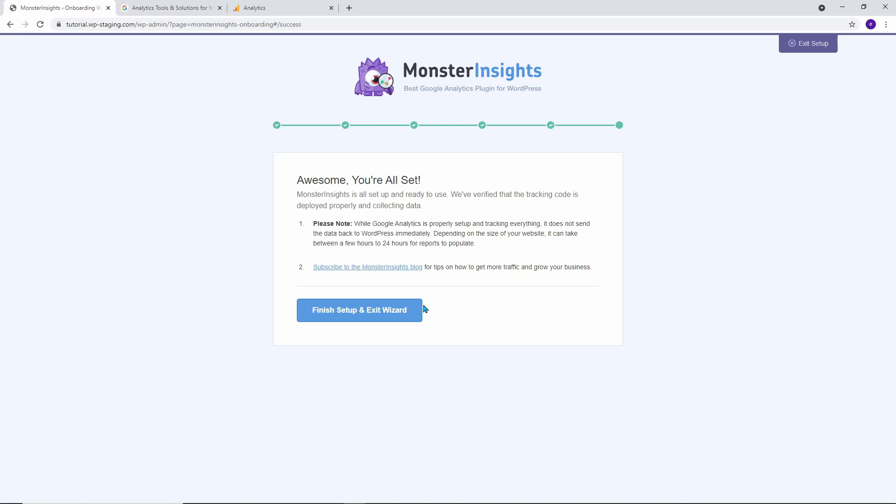
pyautogui.click(421, 308)
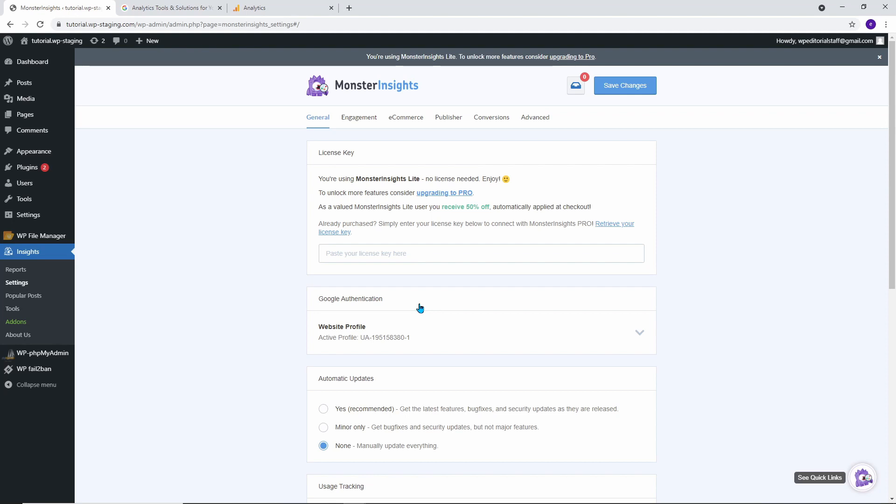
# View the overview report in the MonsterInsights reports
pyautogui.click(48, 275)
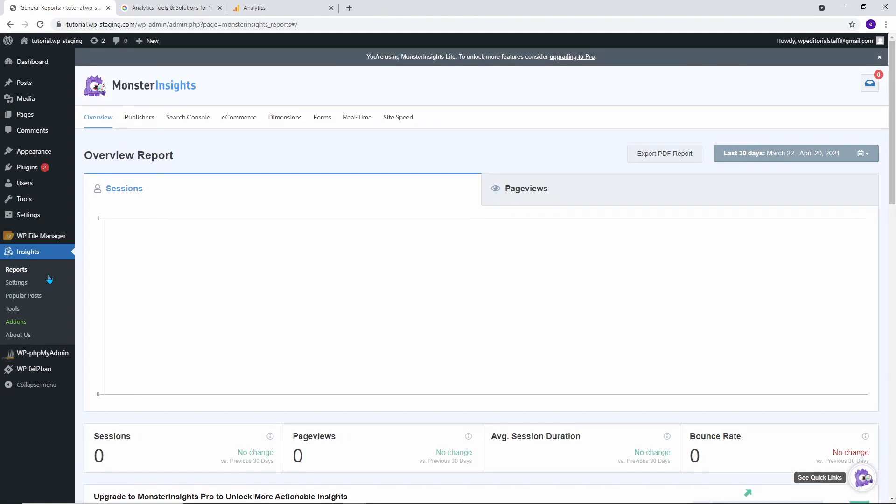
pyautogui.click(55, 296)
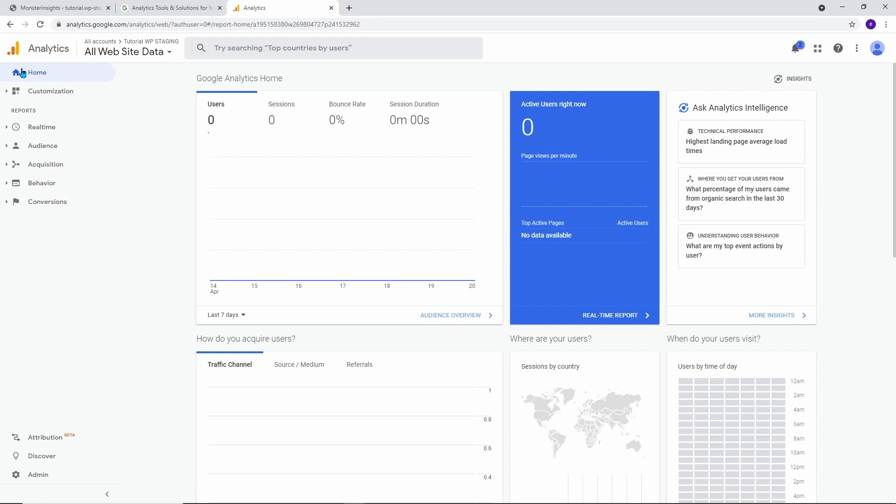
pyautogui.hotkey('ctrl', 'shift', 'n')
pyautogui.write('https://tutorial.wp-staging.com/')
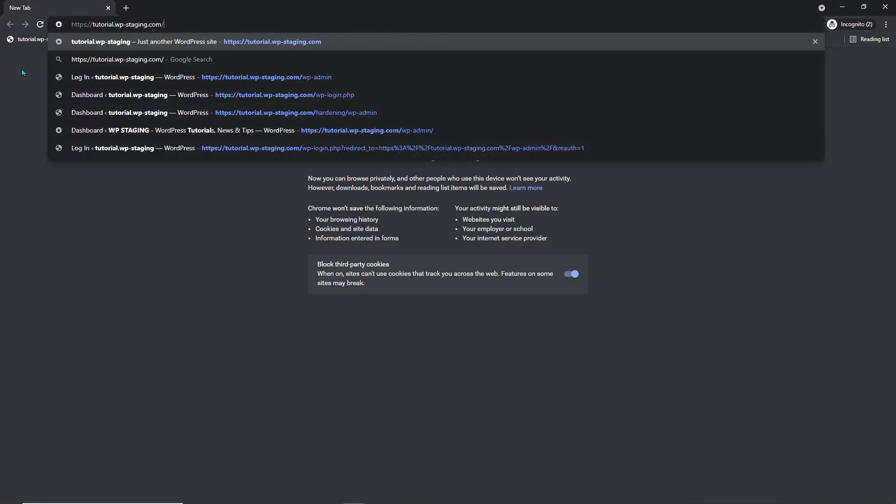
pyautogui.press('Return')
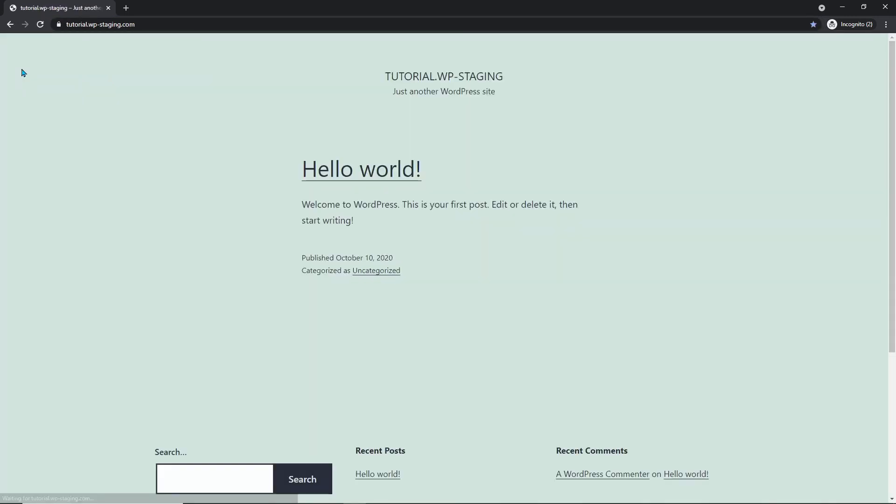
pyautogui.hotkey('alt', 'Tab')
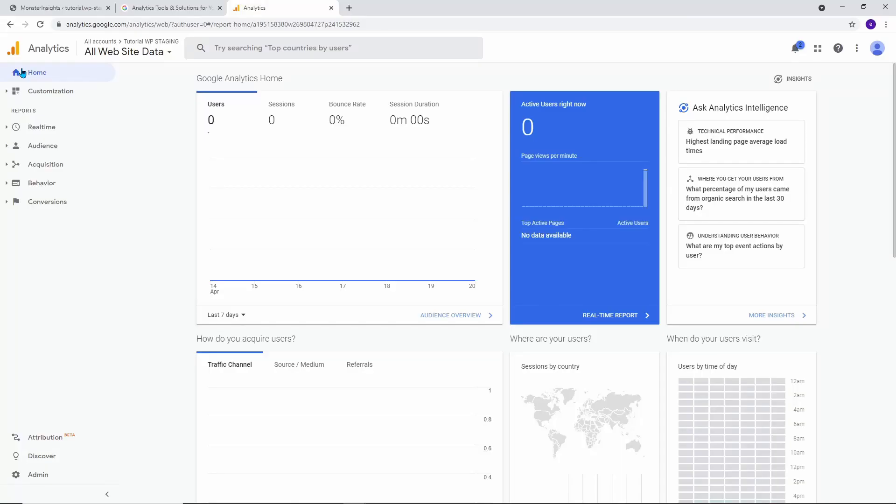